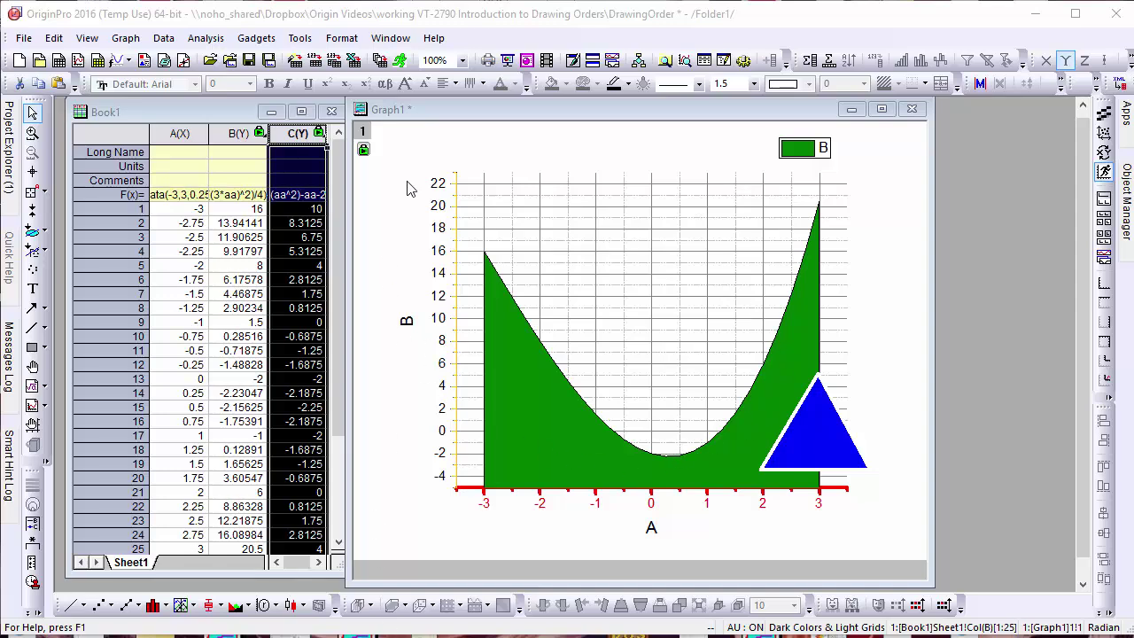
# - Drag column C from Book1 onto Graph1 to add it as a new line plot
pyautogui.click(305, 133)
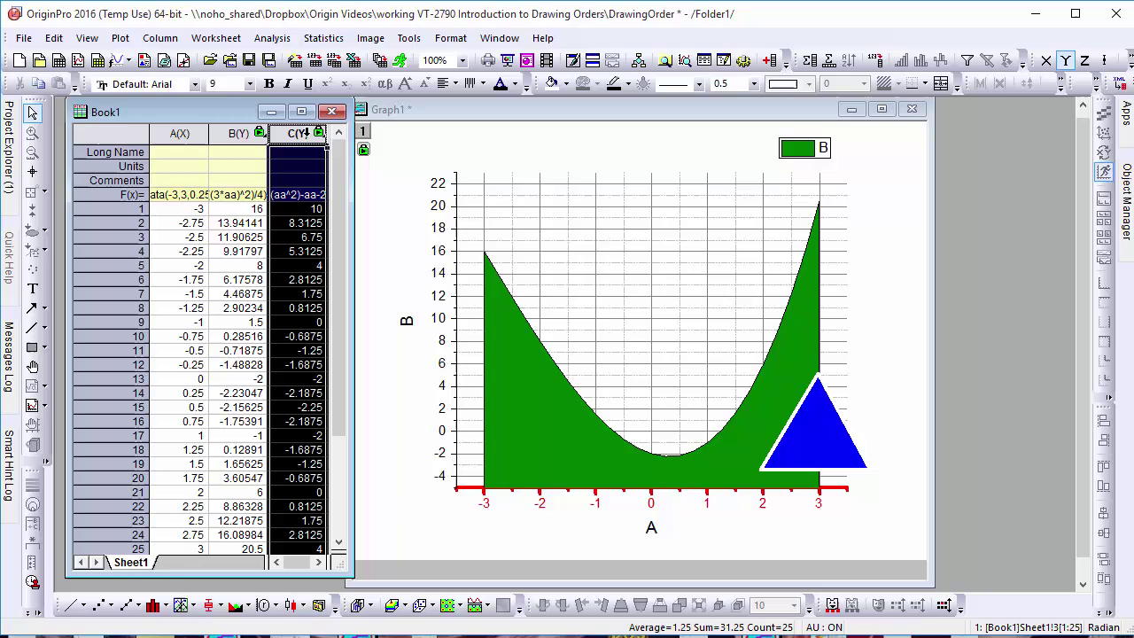
pyautogui.moveTo(336, 156); pyautogui.dragTo(637, 289)
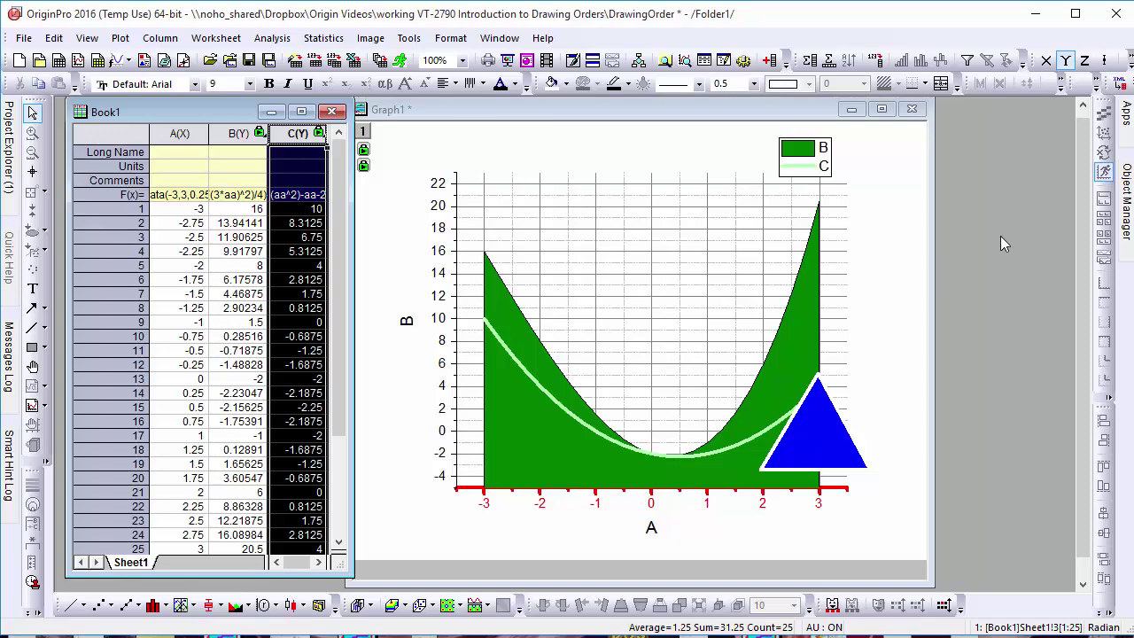
pyautogui.click(776, 232)
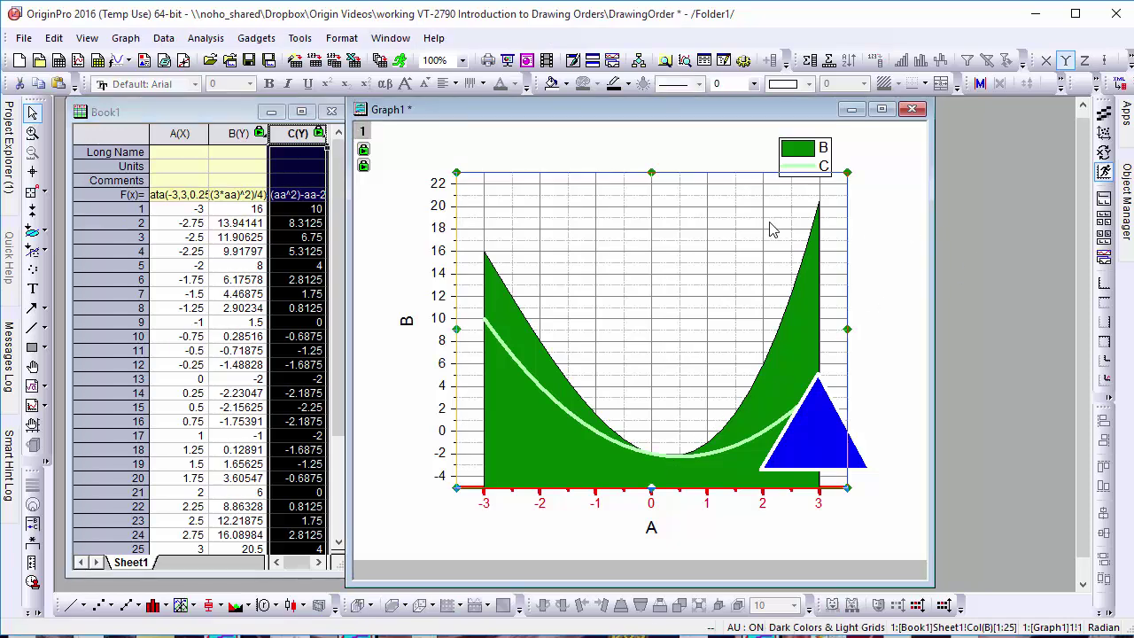
pyautogui.click(1121, 200)
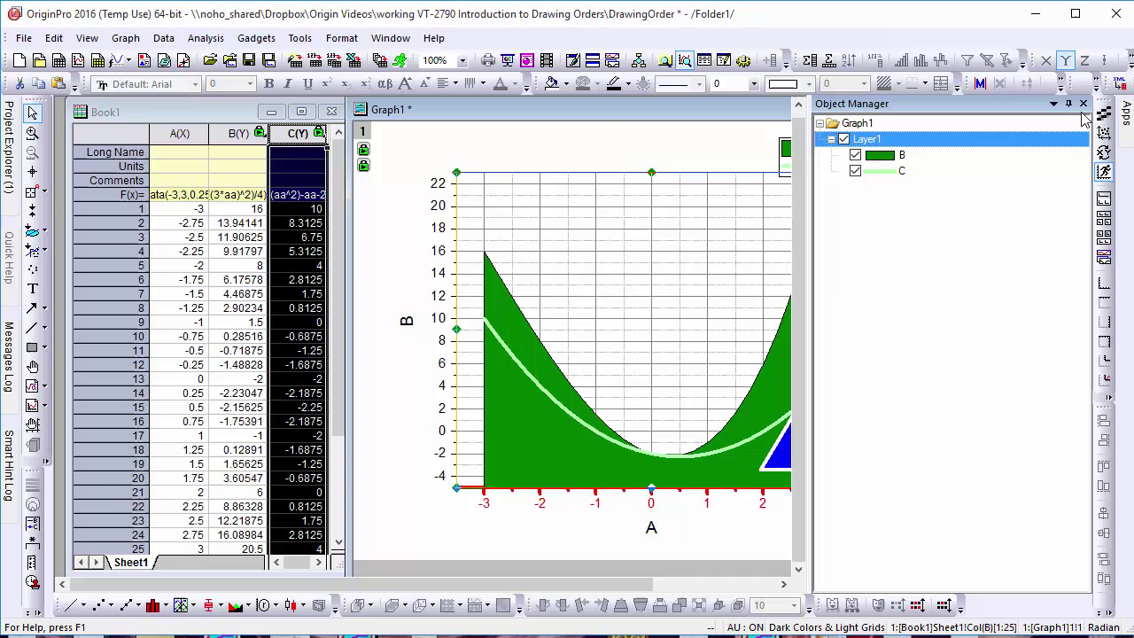
pyautogui.click(877, 176)
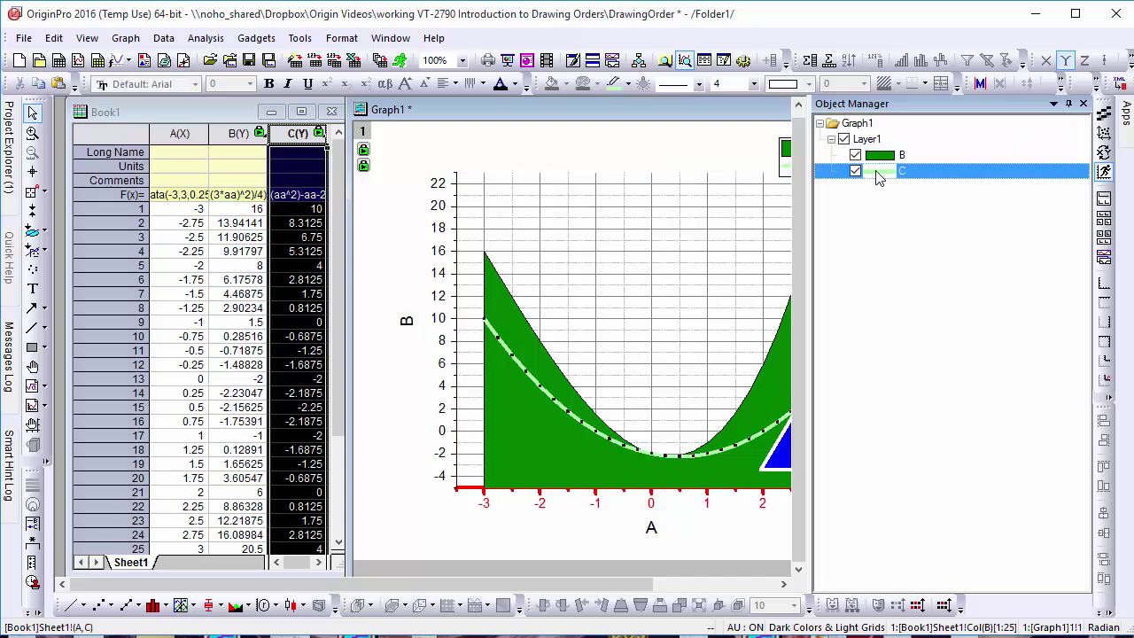
pyautogui.rightClick(877, 176)
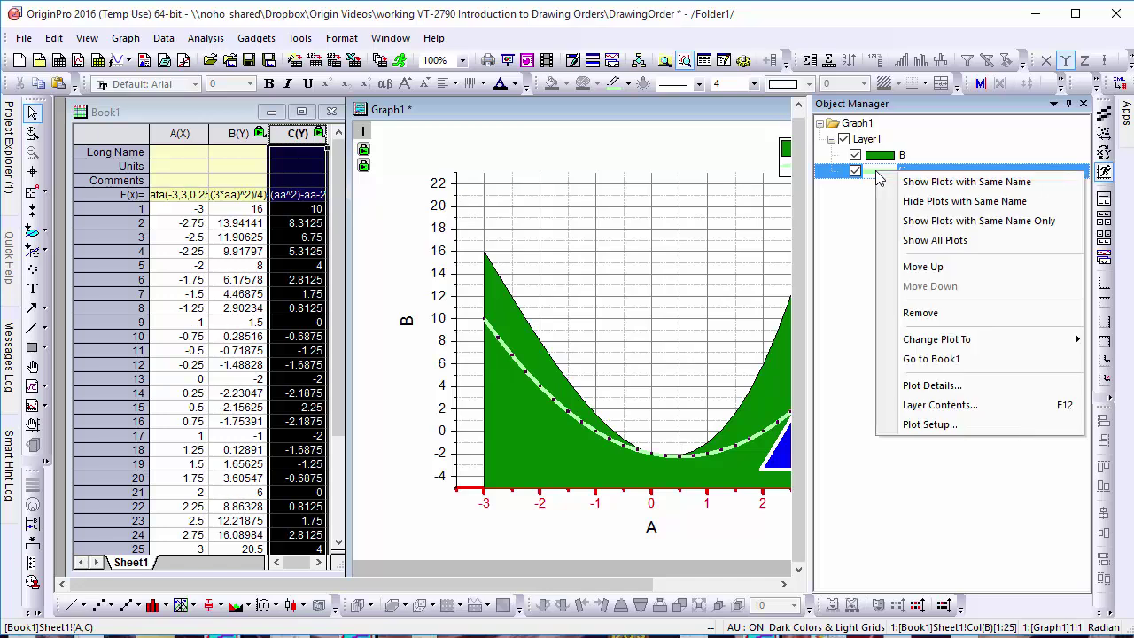
pyautogui.click(917, 269)
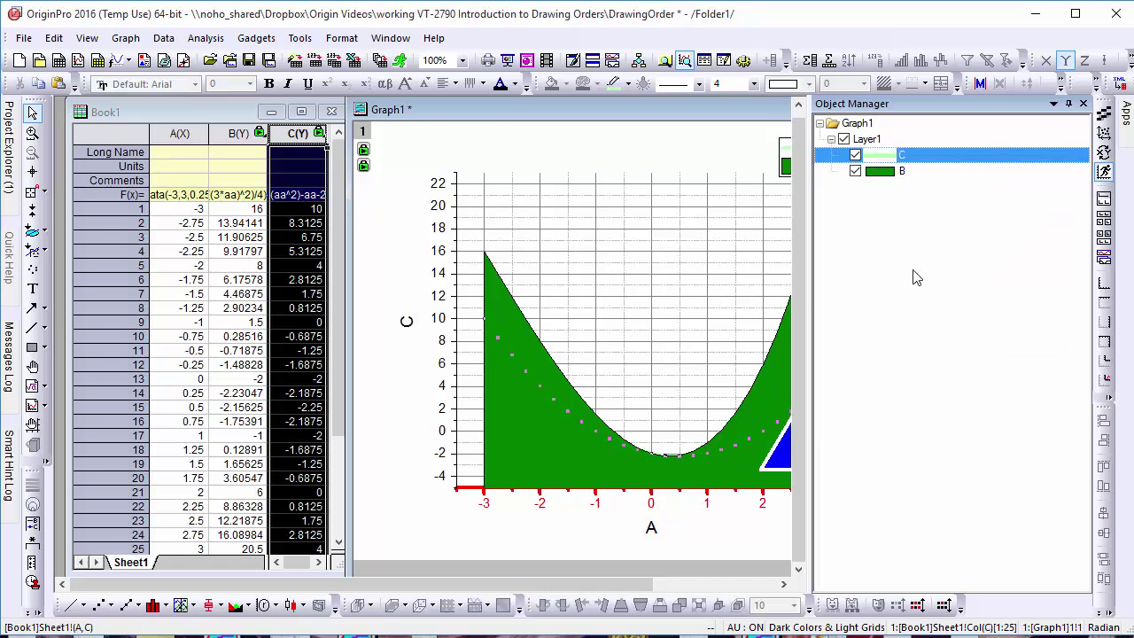
pyautogui.click(748, 302)
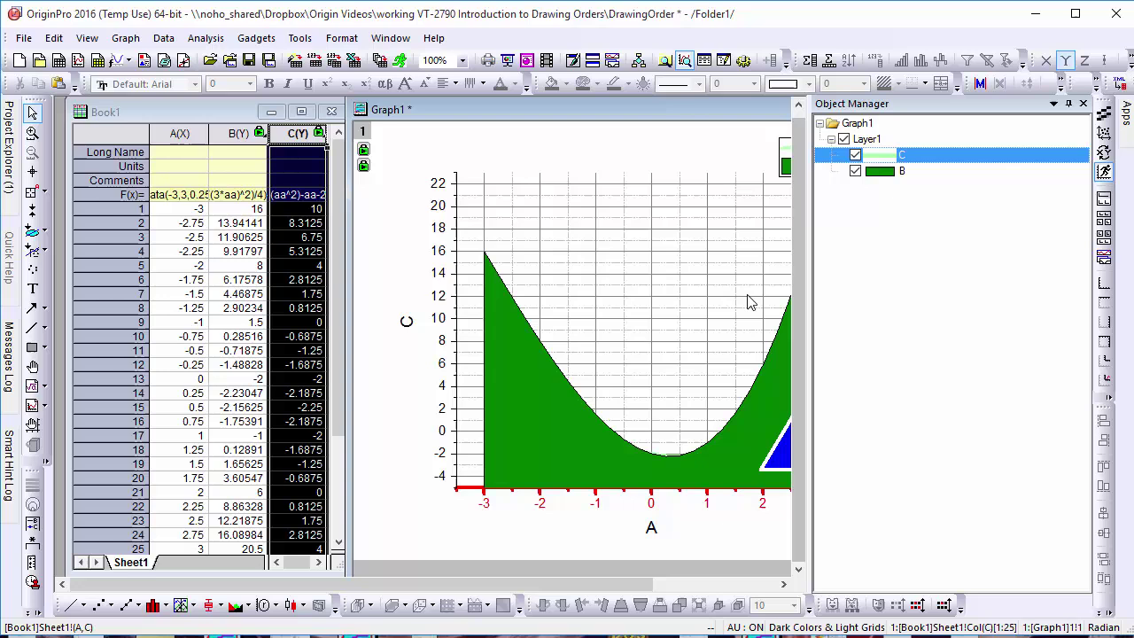
pyautogui.rightClick(916, 156)
pyautogui.click(962, 269)
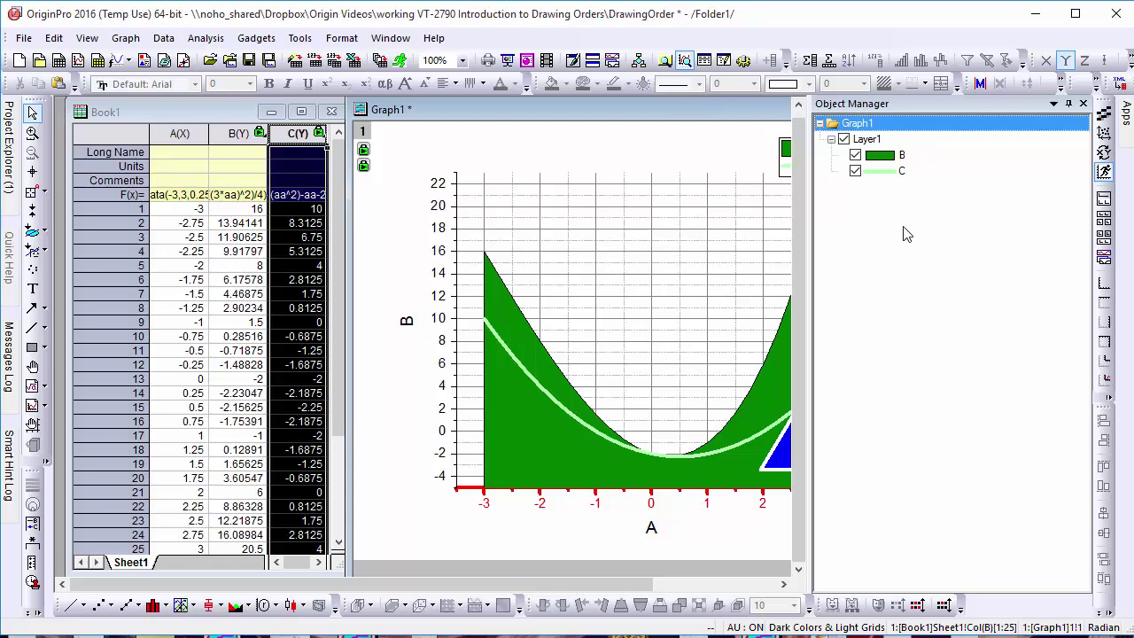
pyautogui.click(1069, 104)
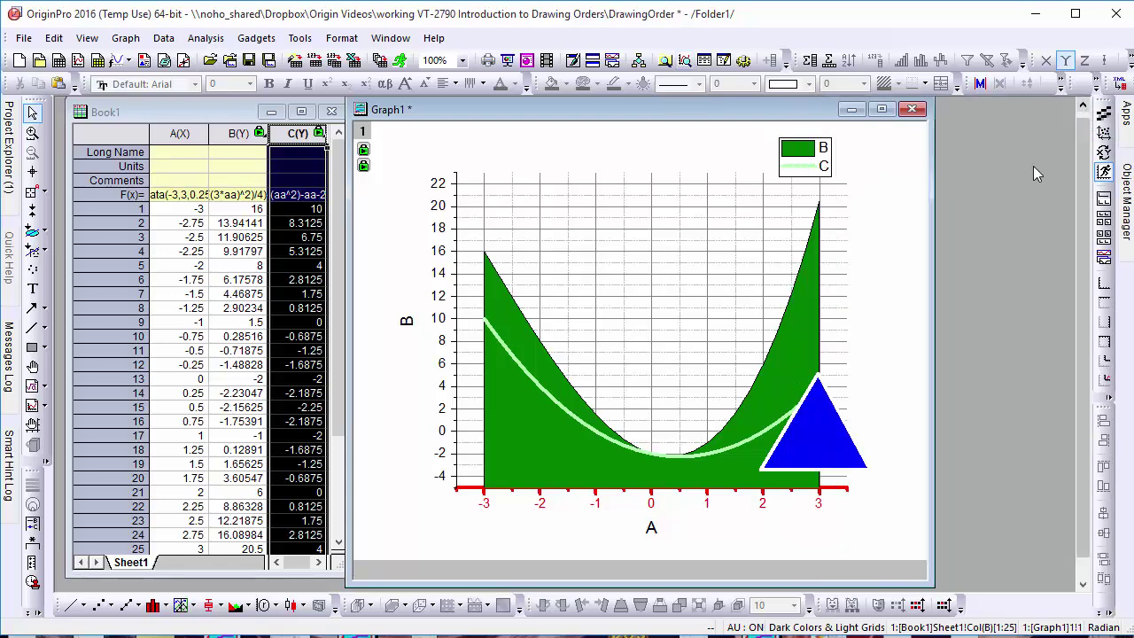
pyautogui.rightClick(616, 236)
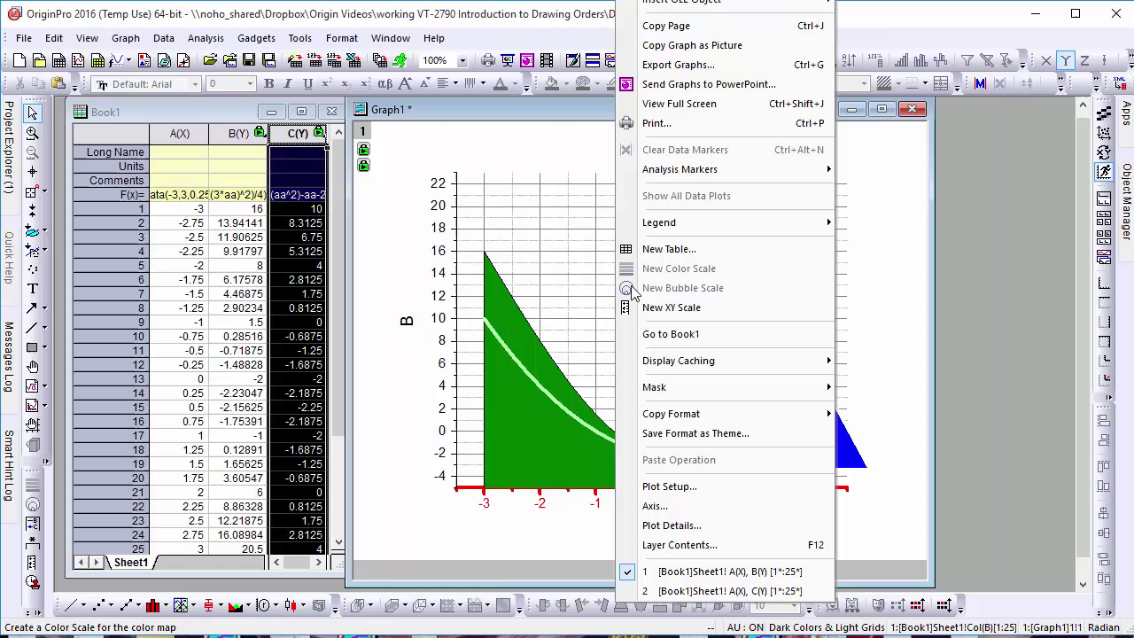
pyautogui.click(679, 525)
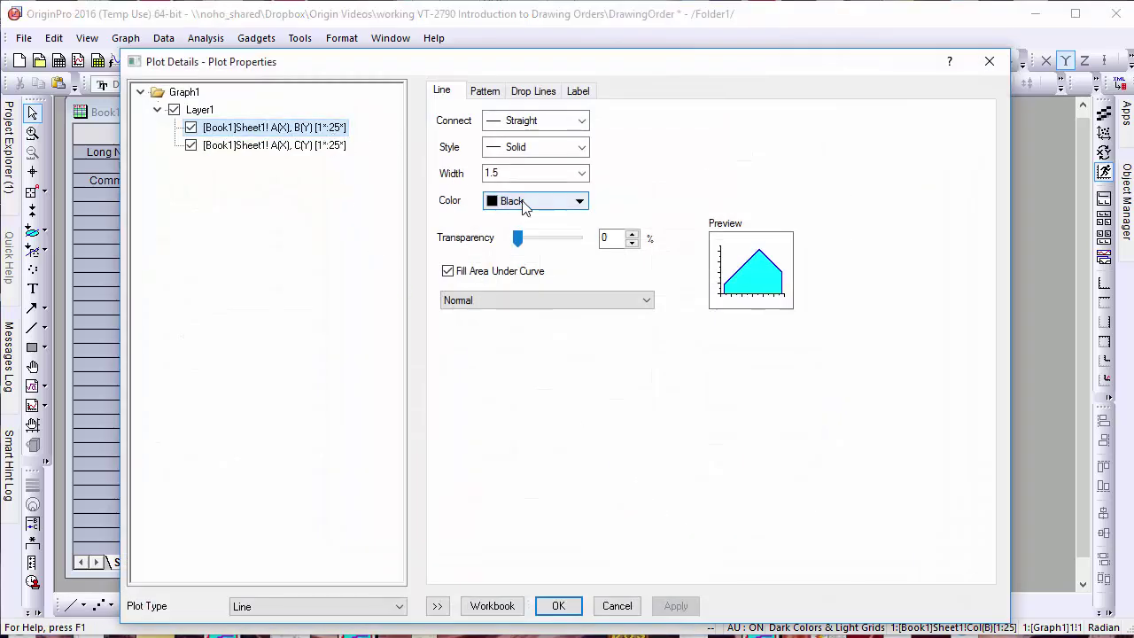
pyautogui.click(339, 146)
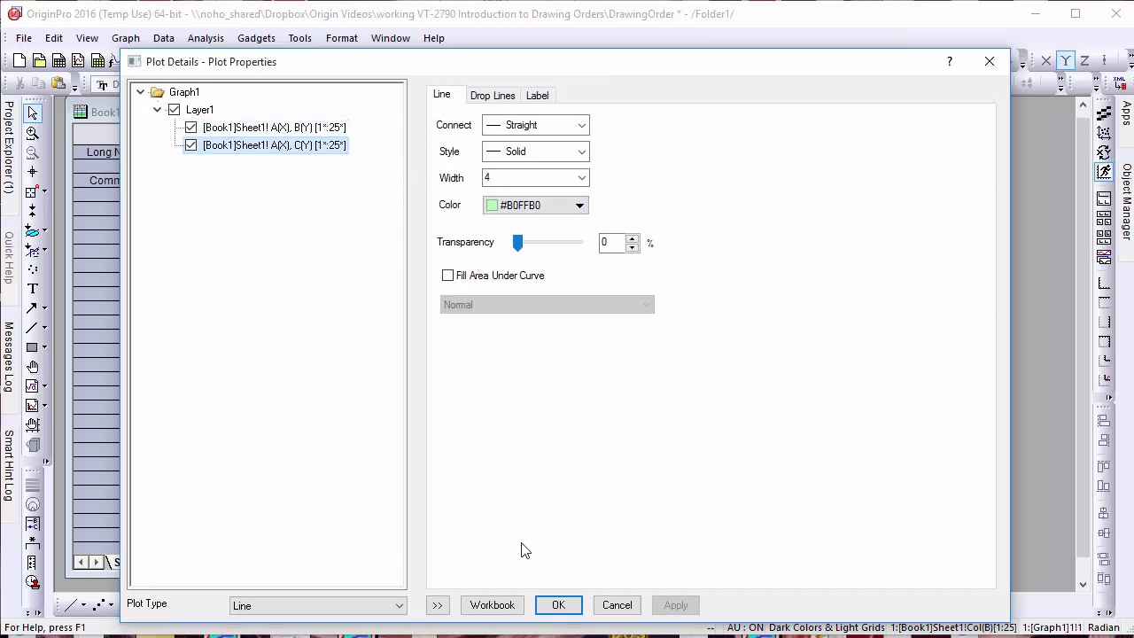
pyautogui.click(553, 605)
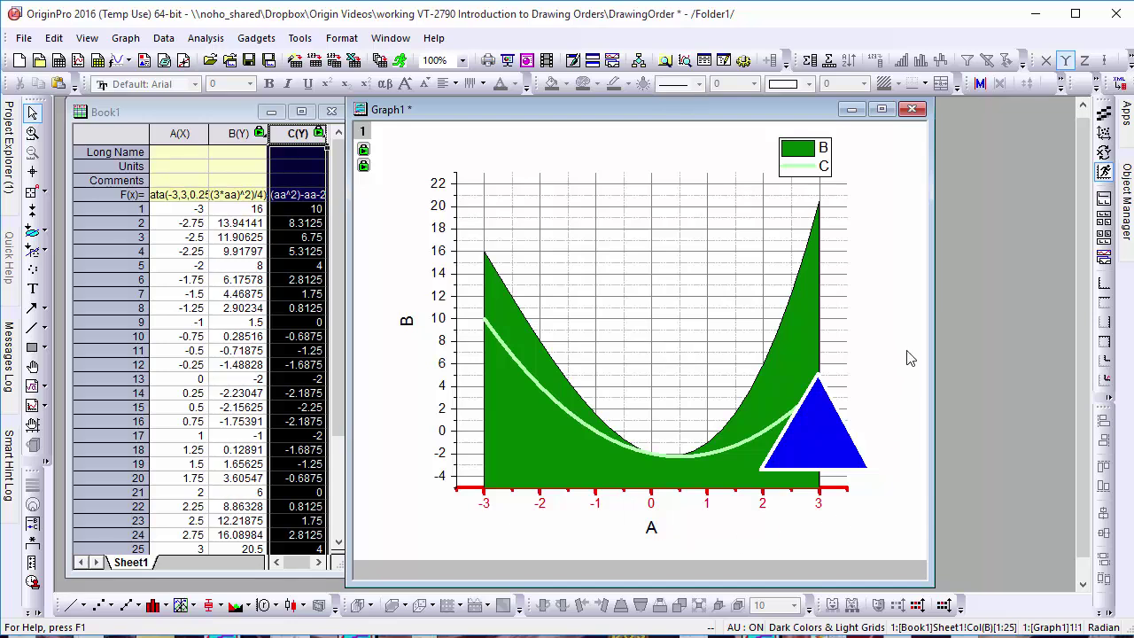
pyautogui.click(764, 465)
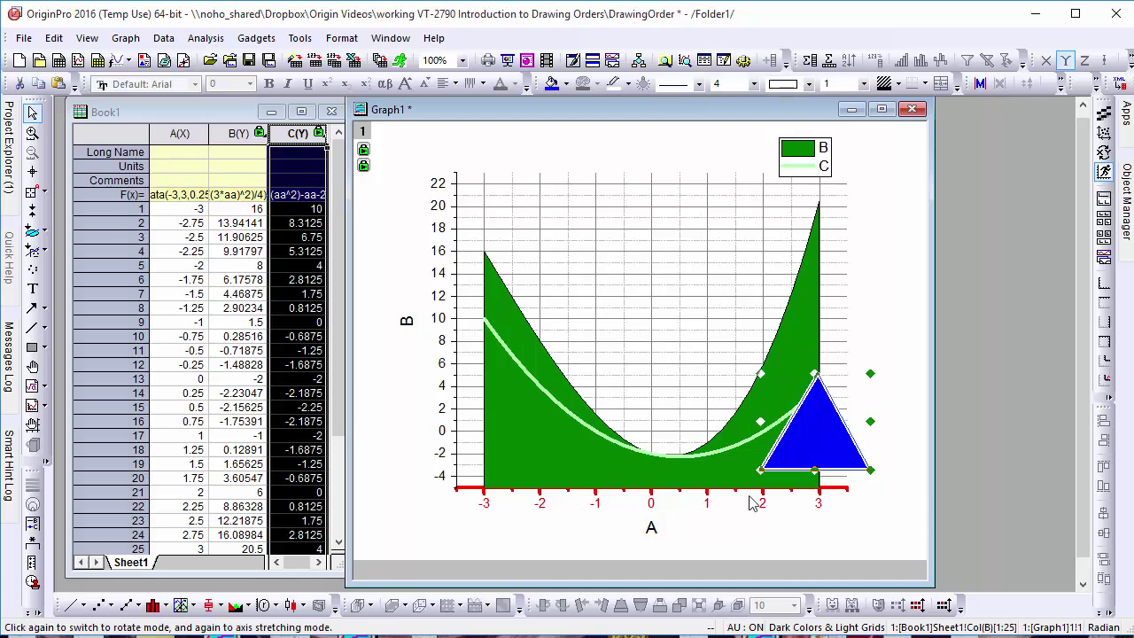
pyautogui.rightClick(846, 443)
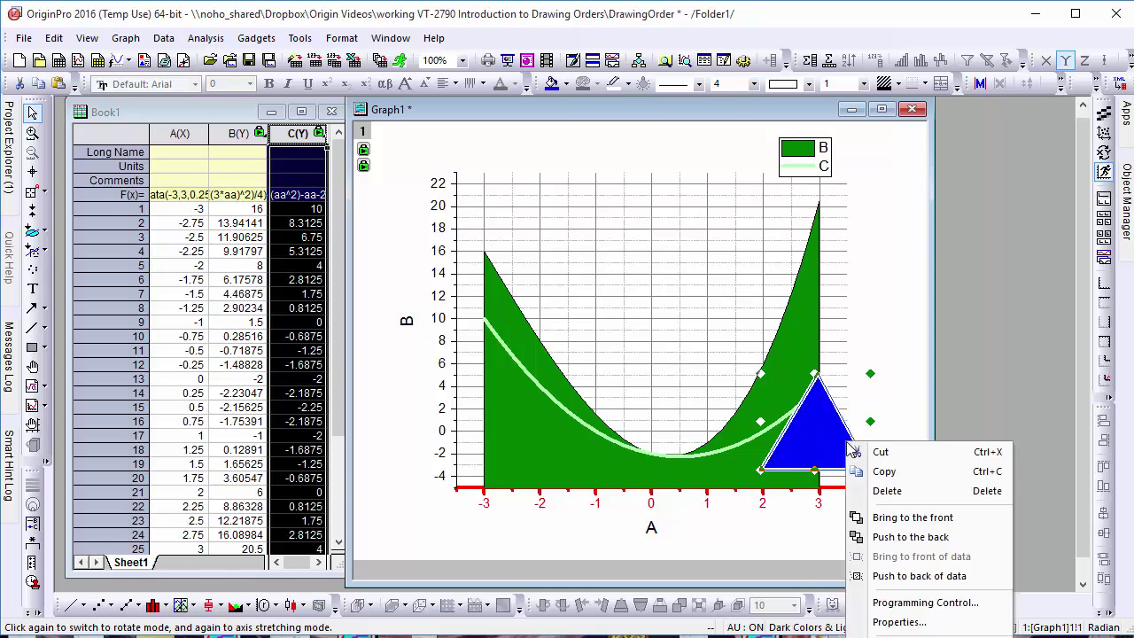
pyautogui.click(882, 578)
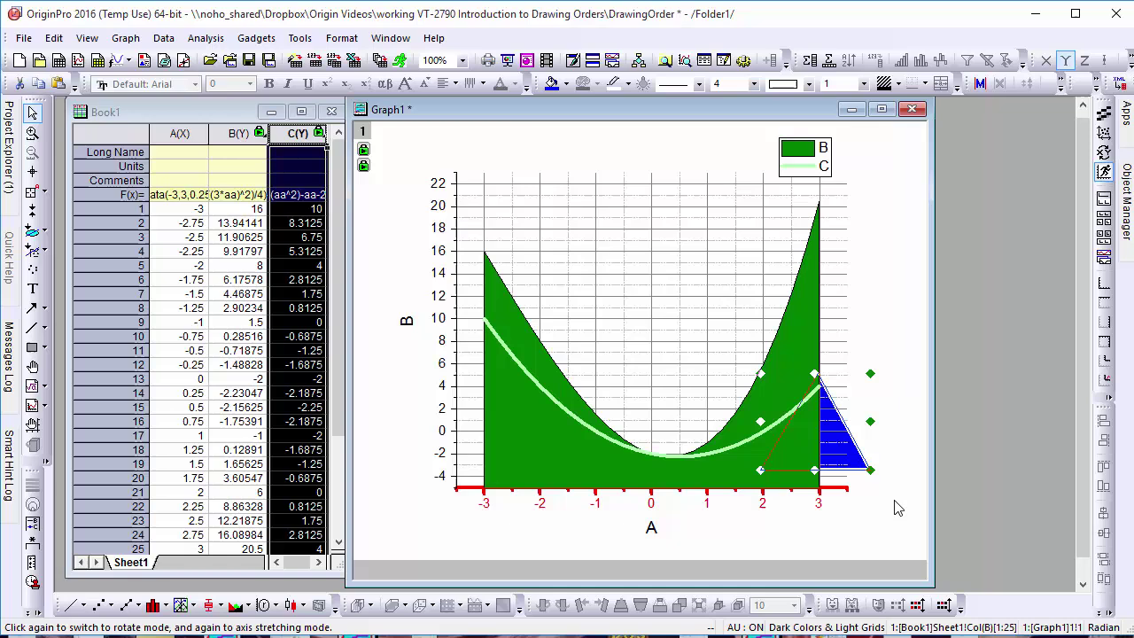
pyautogui.rightClick(856, 447)
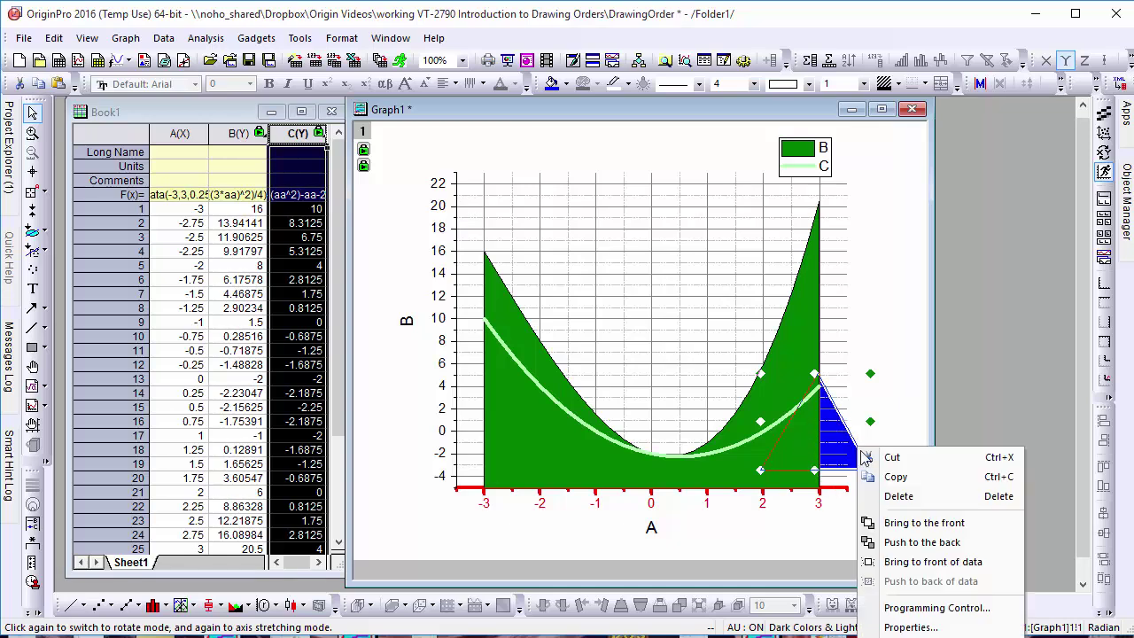
pyautogui.click(892, 562)
pyautogui.click(909, 520)
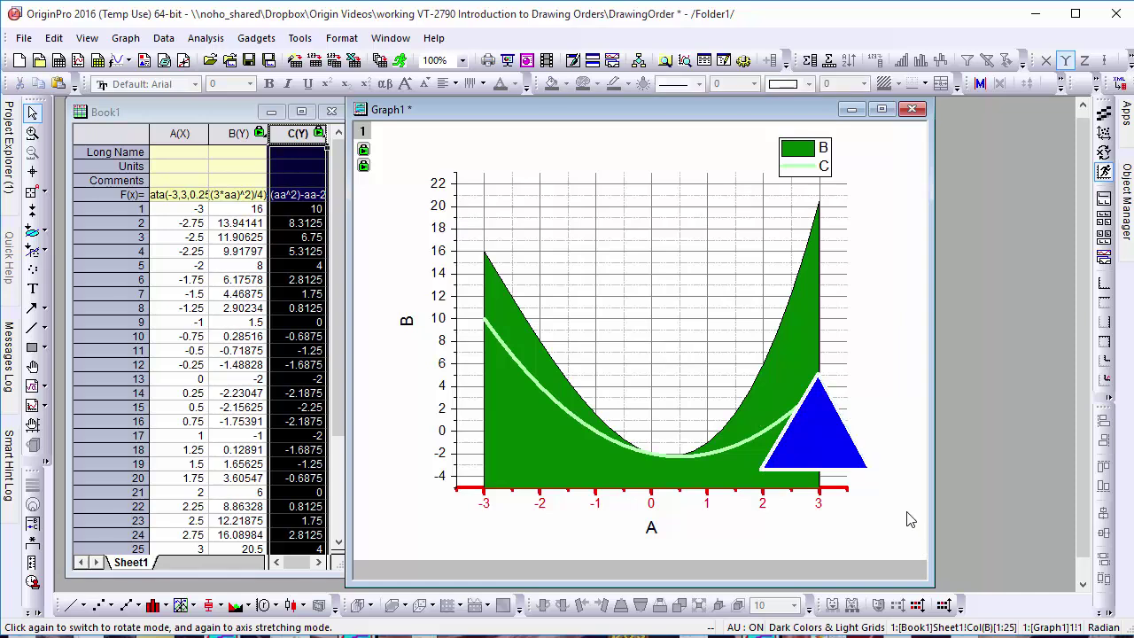
# - Draw the x axis on top of the data
pyautogui.click(470, 493)
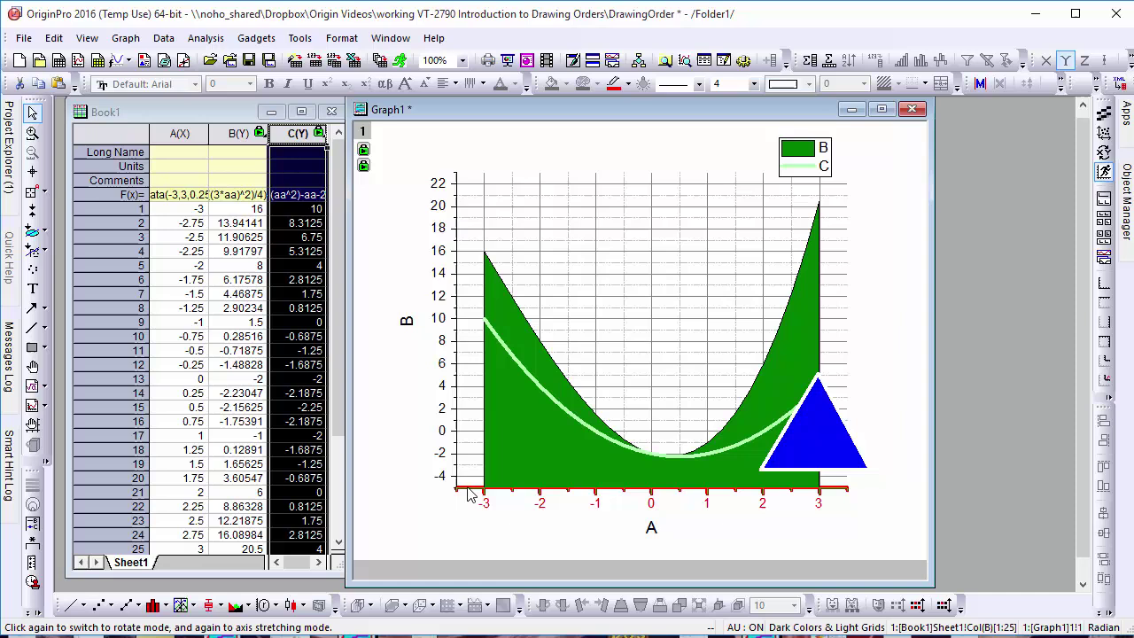
pyautogui.rightClick(470, 492)
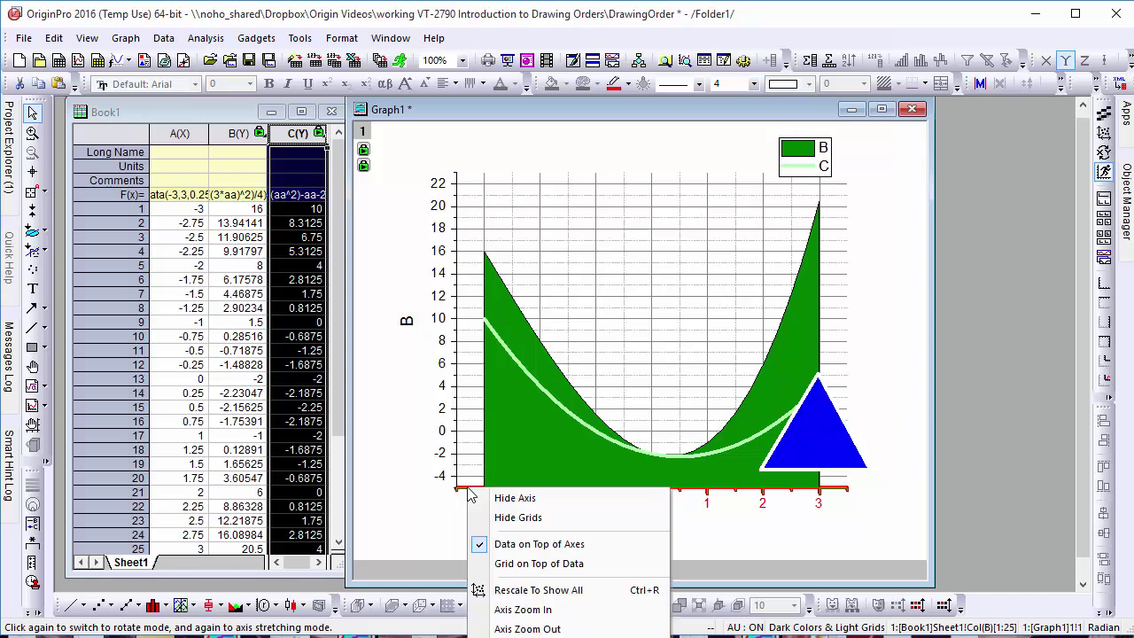
pyautogui.click(500, 544)
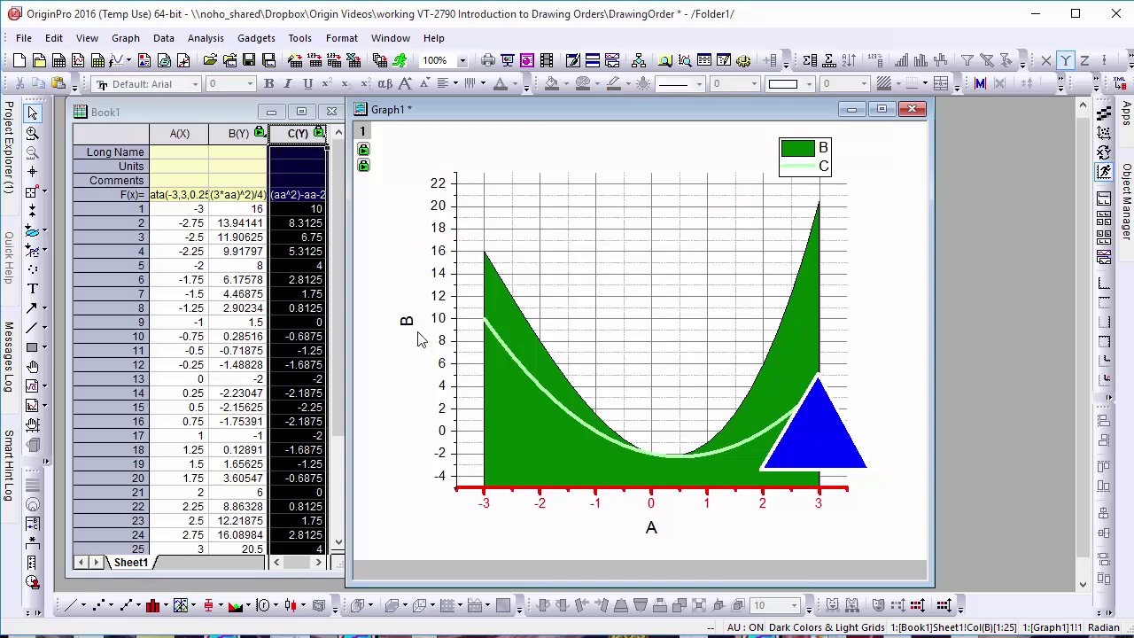
# - Set the y axis grid lines to draw on top of the data, then deselect the axis
pyautogui.click(458, 215)
pyautogui.rightClick(459, 220)
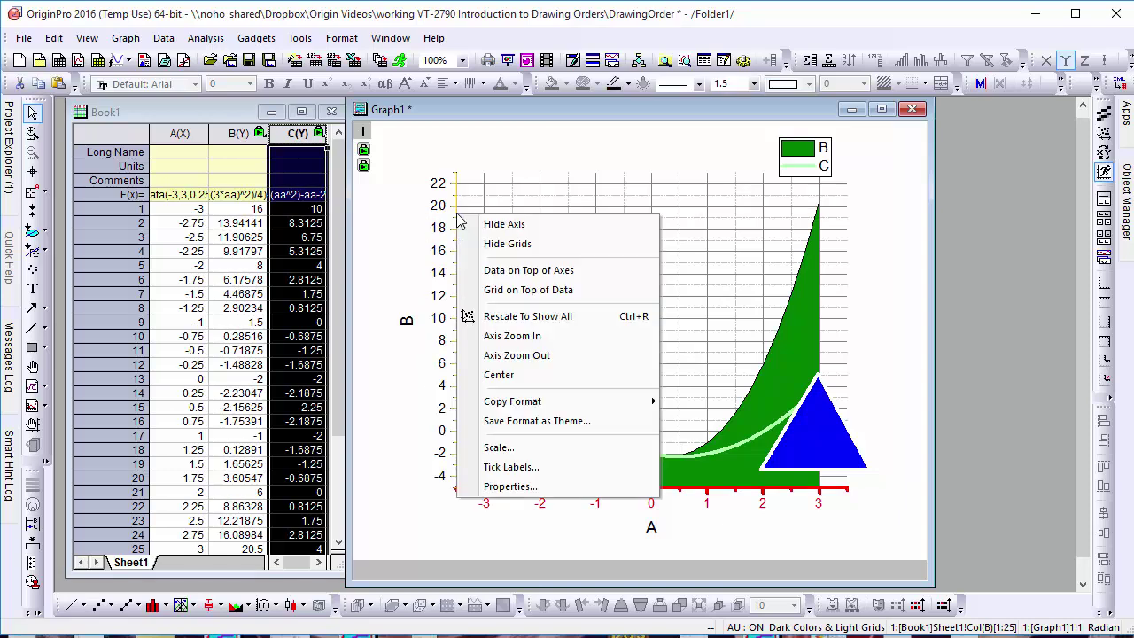
pyautogui.click(496, 294)
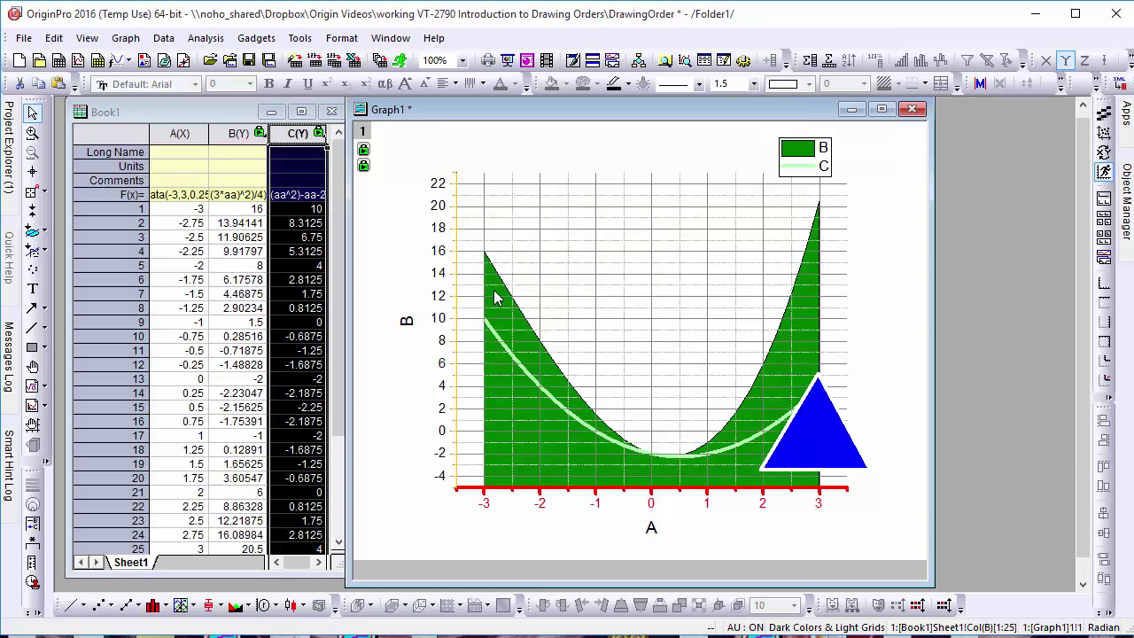
pyautogui.click(403, 234)
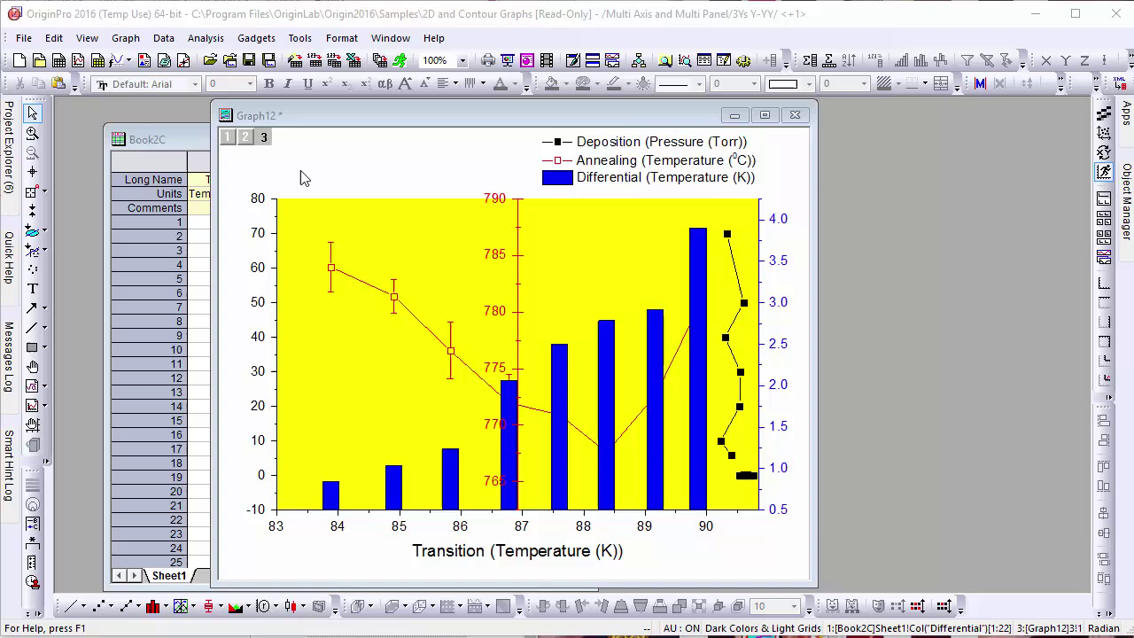
# - Set Graph12's drawing order to Draw Layer by Layer in Layer Management
pyautogui.rightClick(263, 137)
pyautogui.click(349, 357)
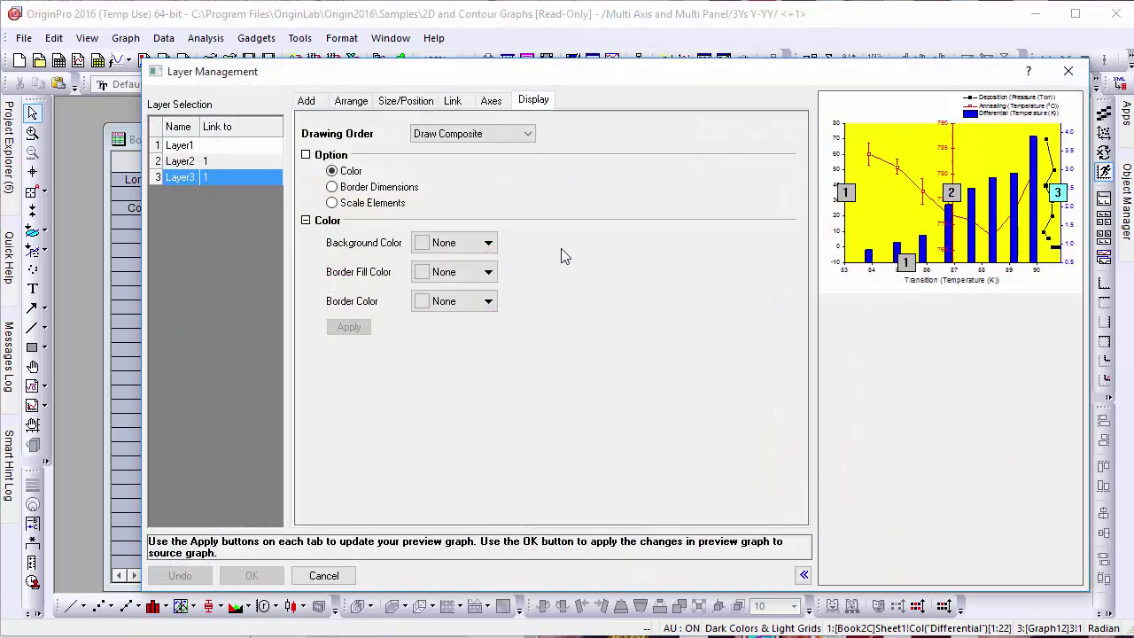
pyautogui.click(506, 138)
pyautogui.click(506, 160)
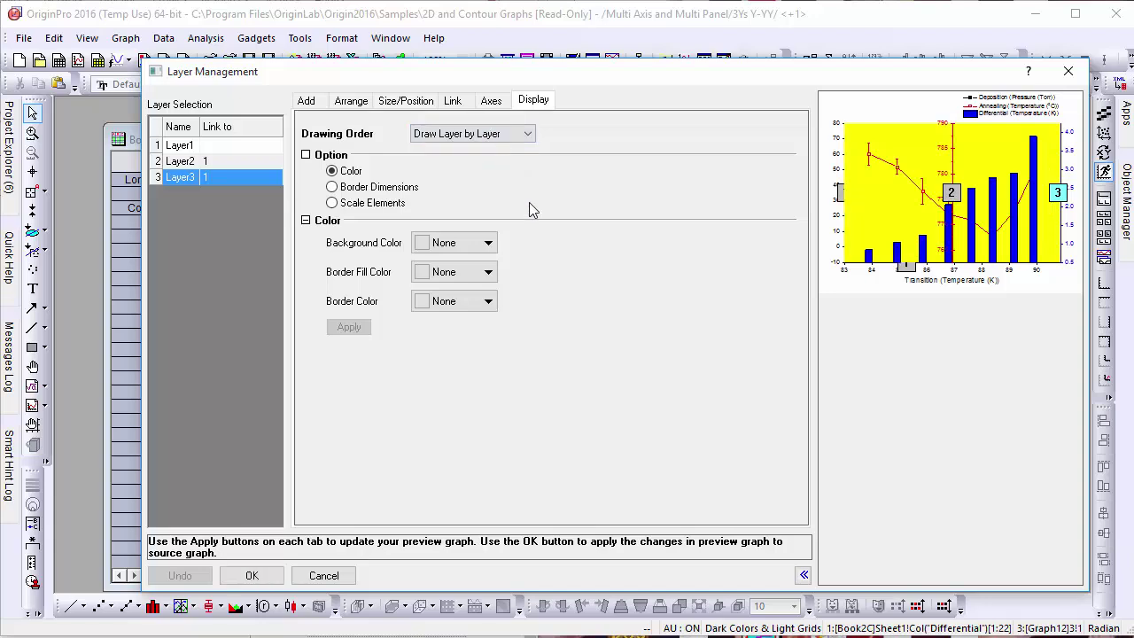
pyautogui.click(253, 576)
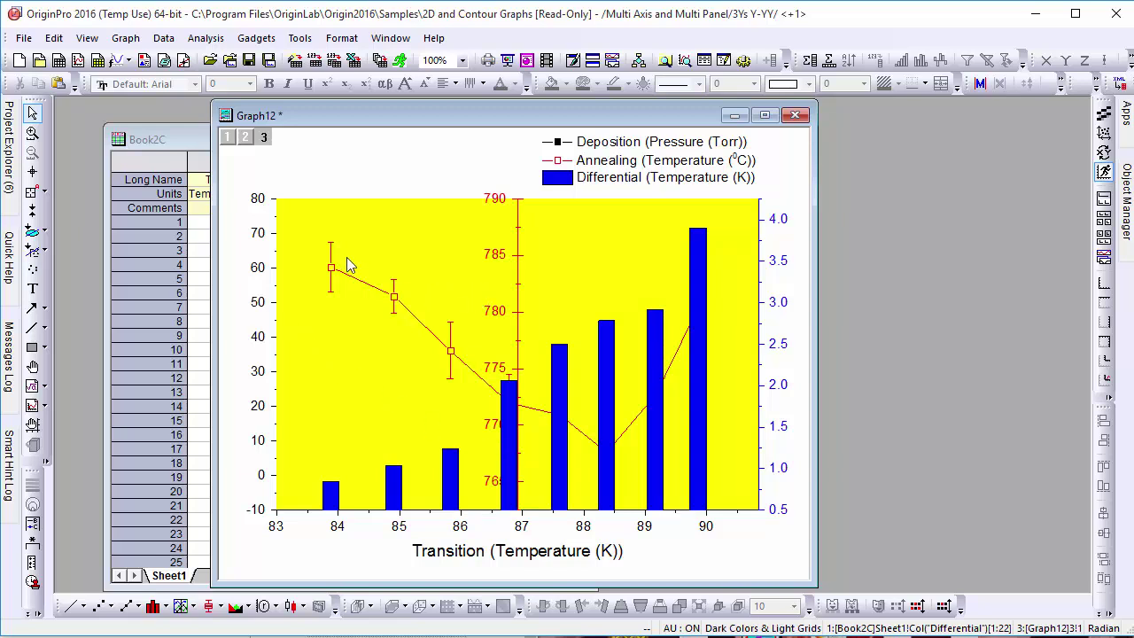
pyautogui.rightClick(265, 142)
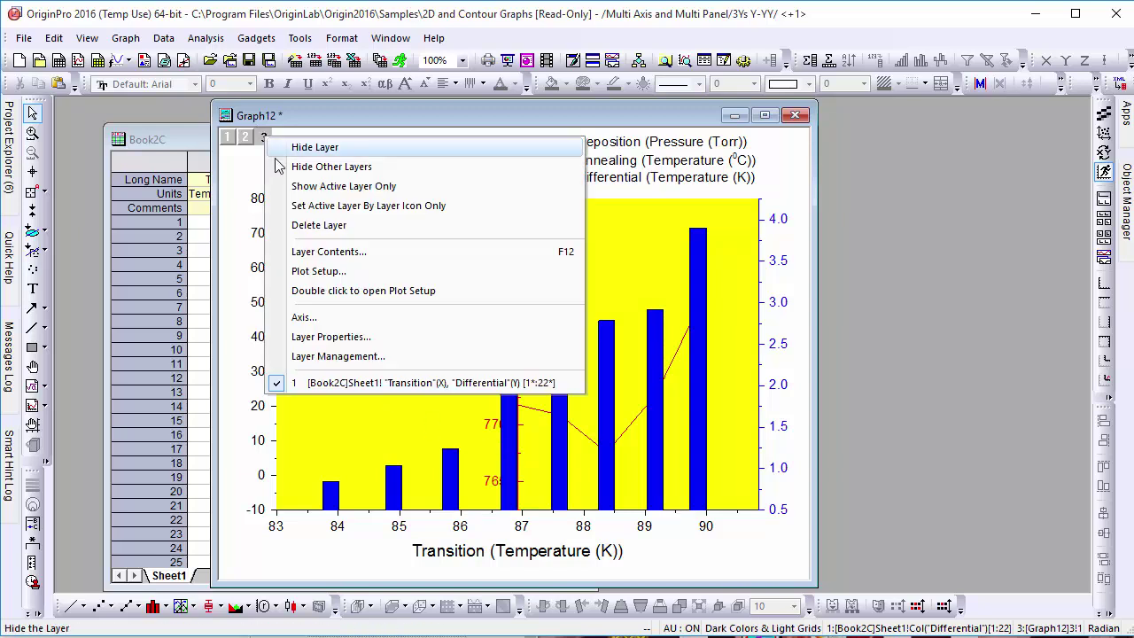
# - Move Layer3 above Layer2 in Layer Management and apply the new order
pyautogui.click(324, 354)
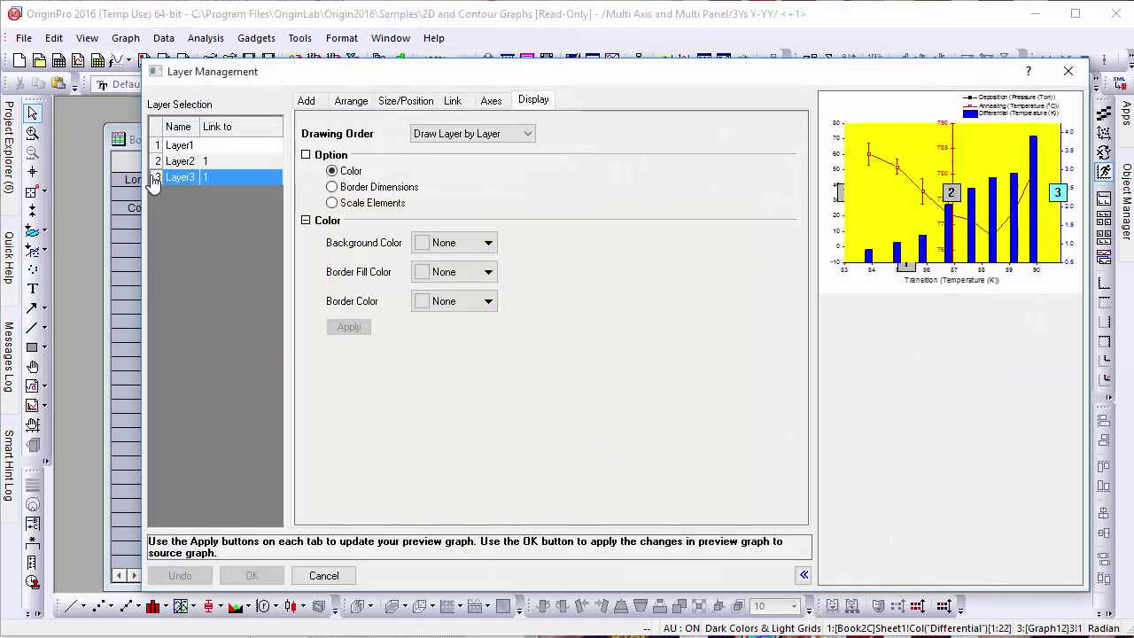
pyautogui.click(154, 161)
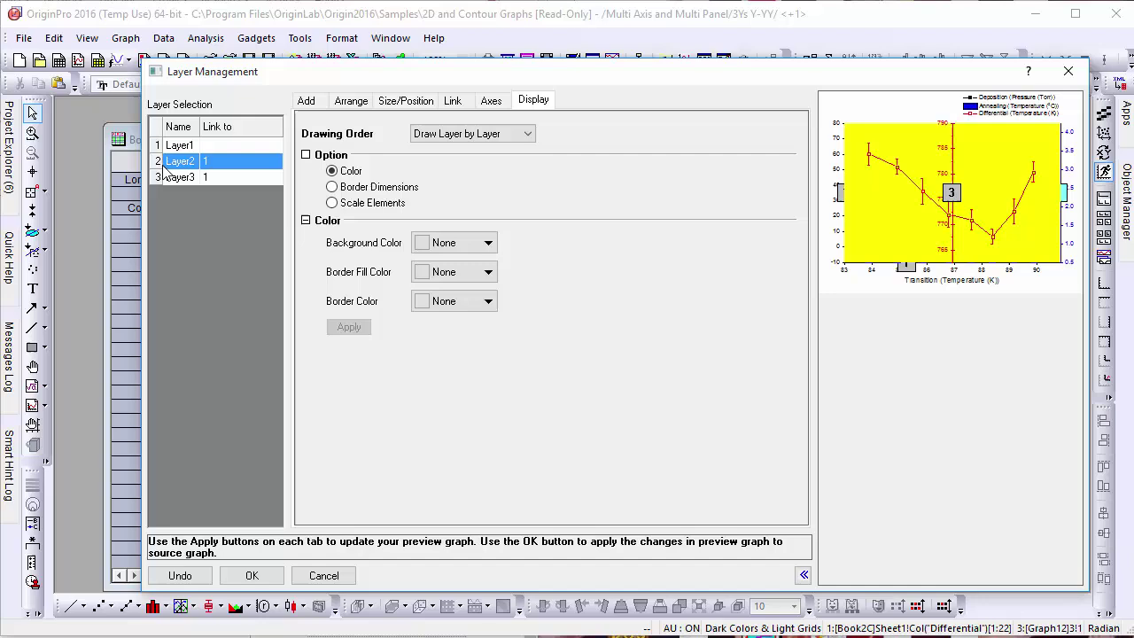
pyautogui.click(251, 575)
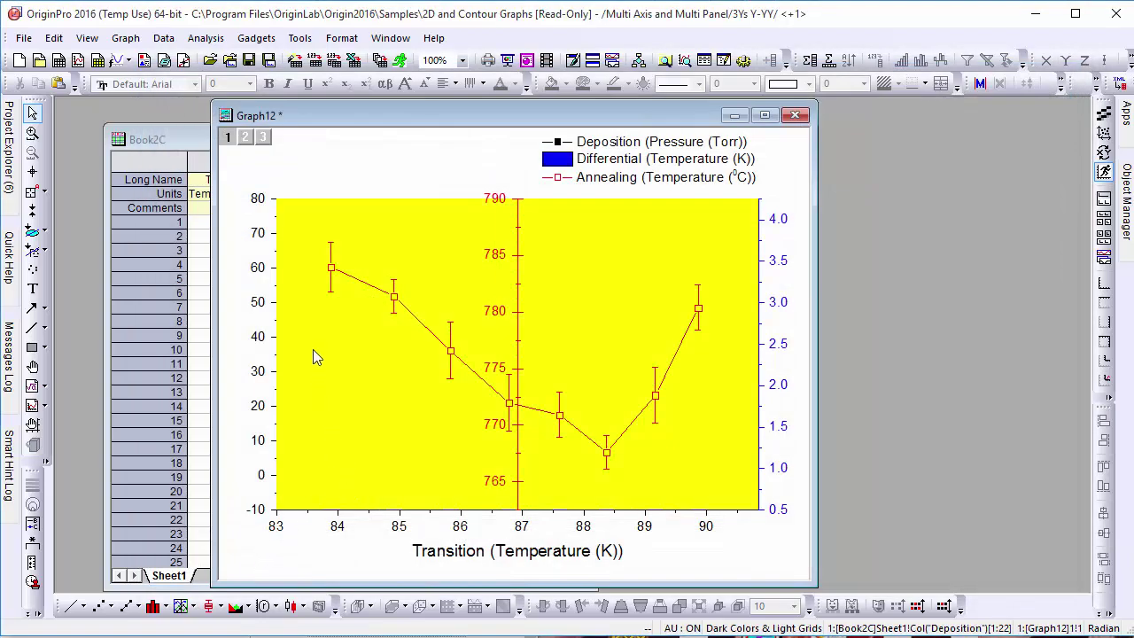
# - Change the Drawing Order back to Draw Composite in Layer Management
pyautogui.rightClick(226, 138)
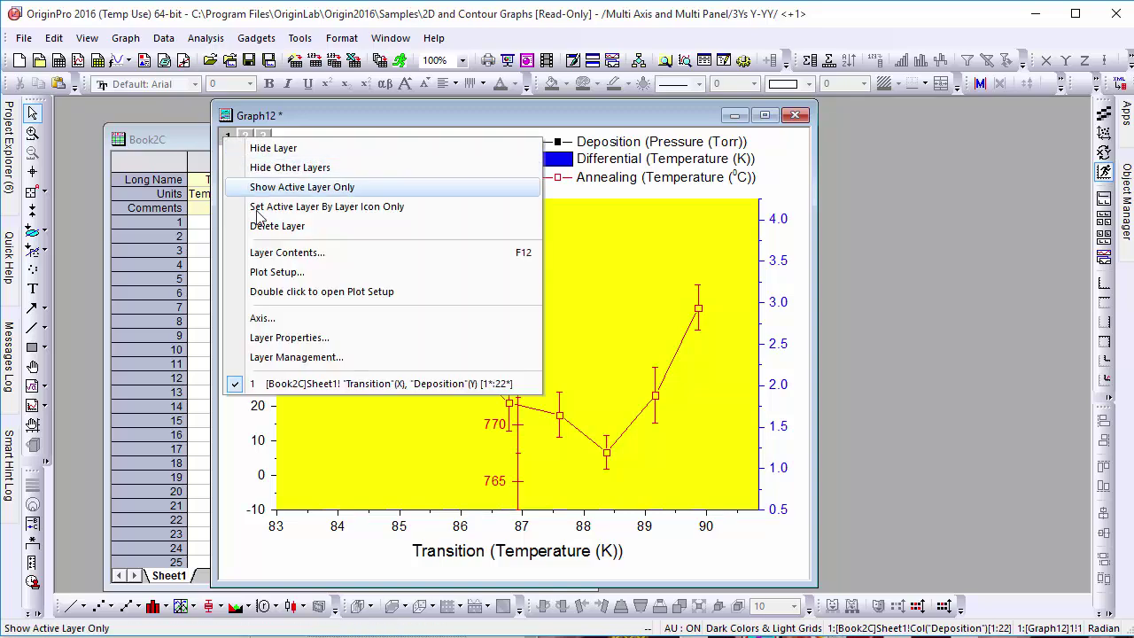
pyautogui.click(290, 358)
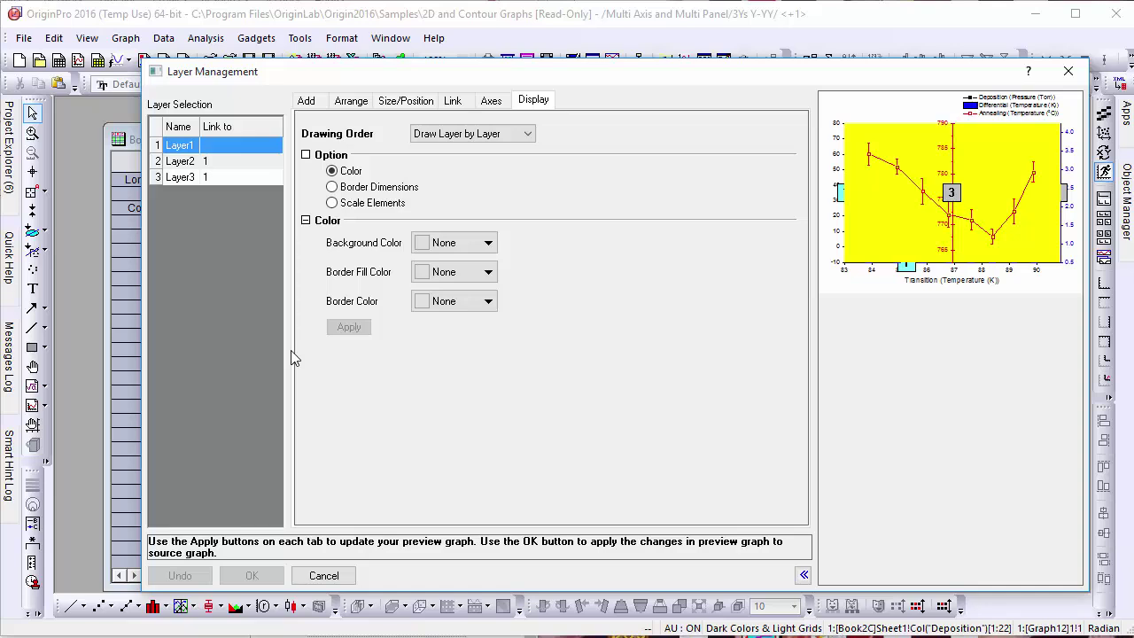
pyautogui.click(422, 135)
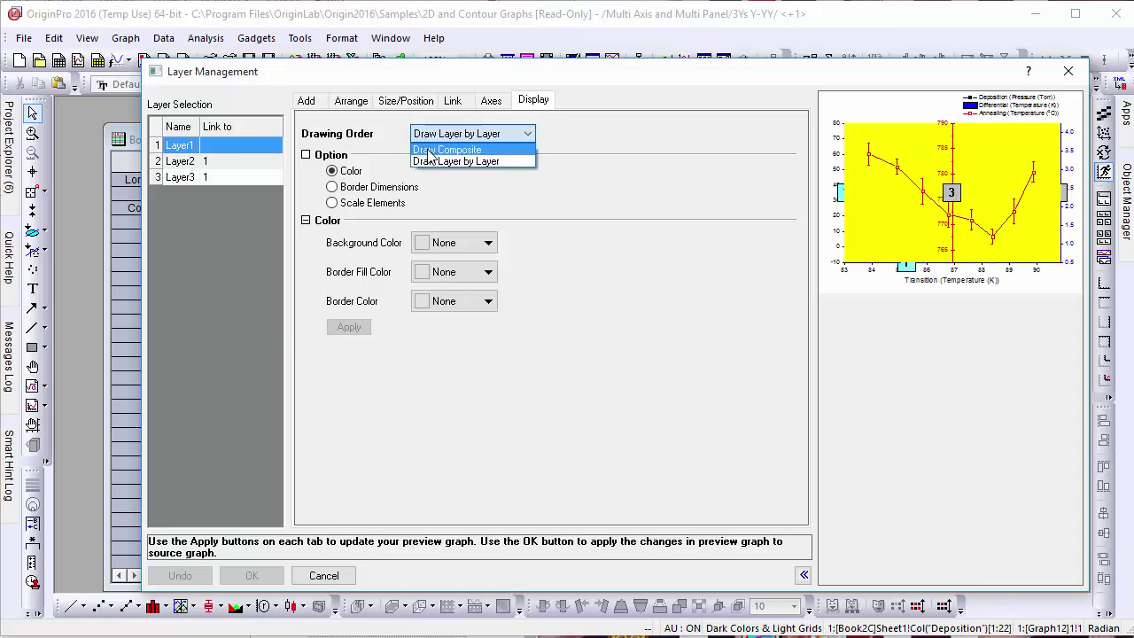
pyautogui.click(429, 151)
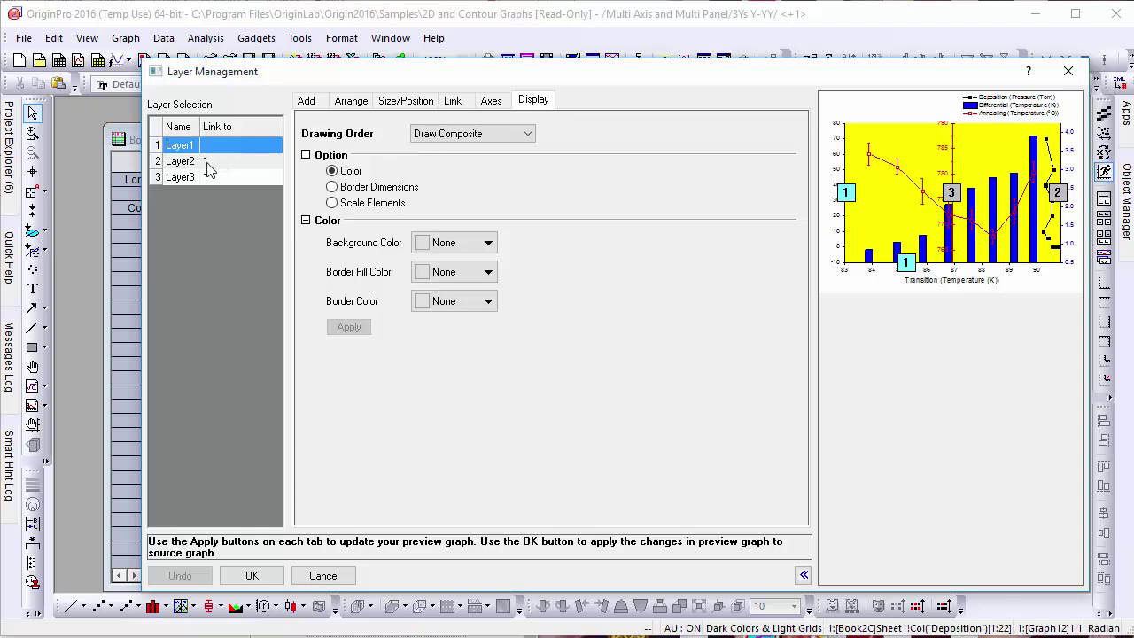
# - Rename the layers Middle, Right and Left, move Middle above Right, and apply
pyautogui.click(182, 177)
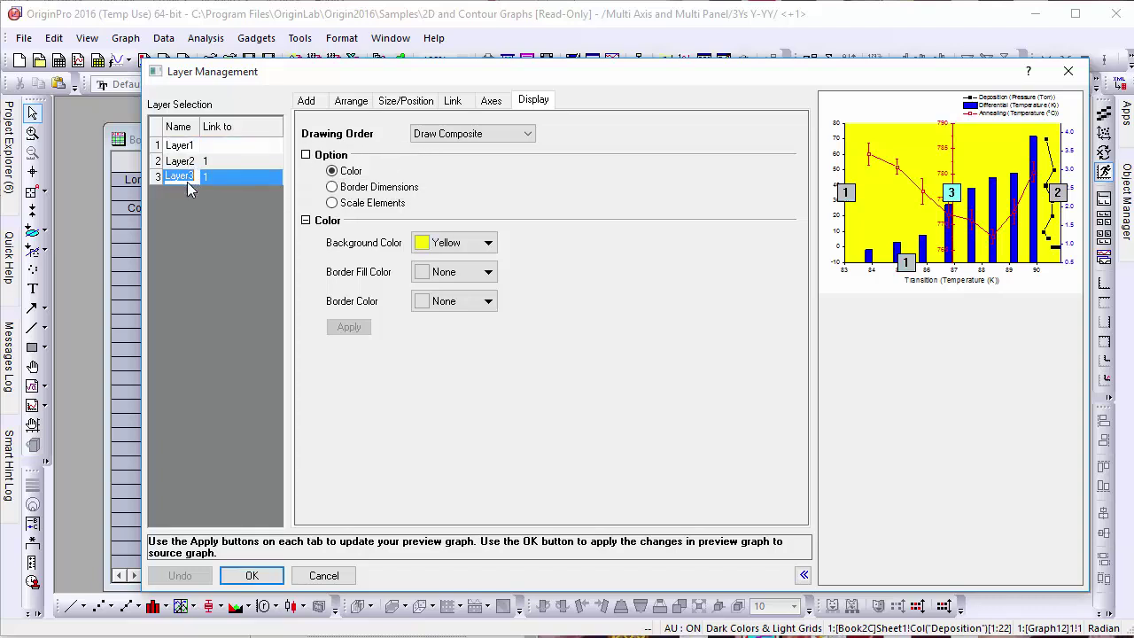
pyautogui.write('M')
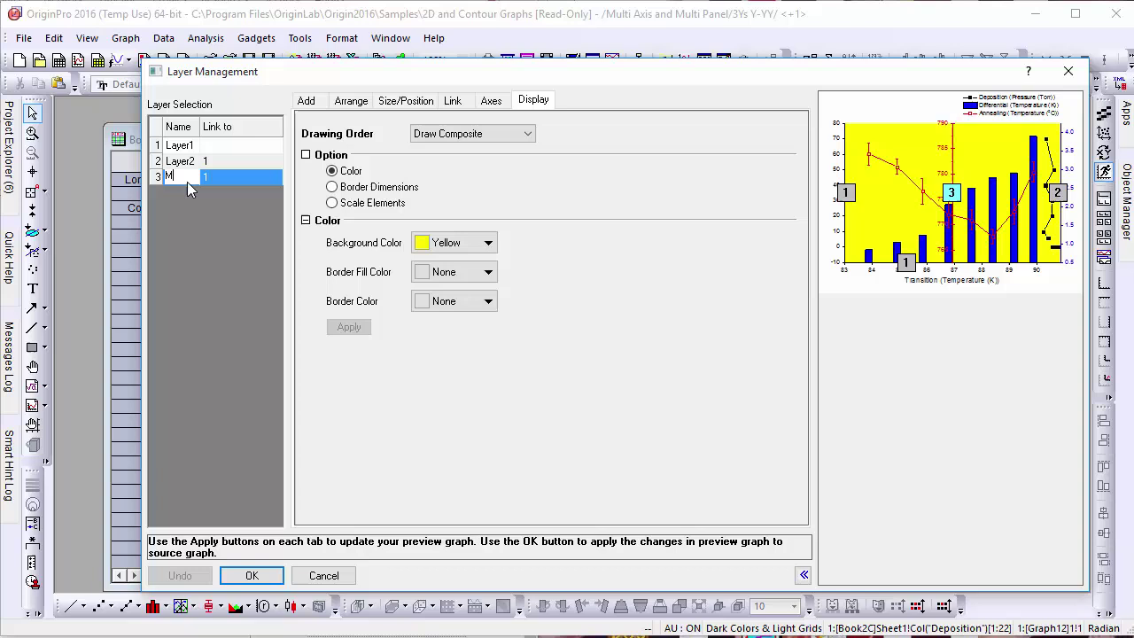
pyautogui.write('iddle')
pyautogui.press('Return')
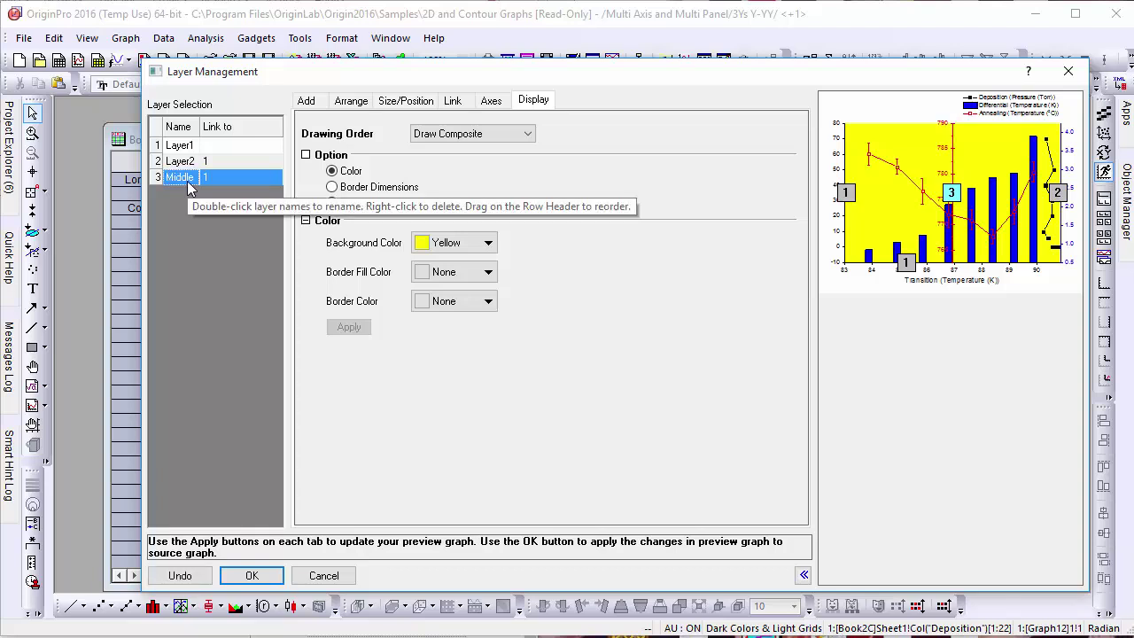
pyautogui.click(179, 162)
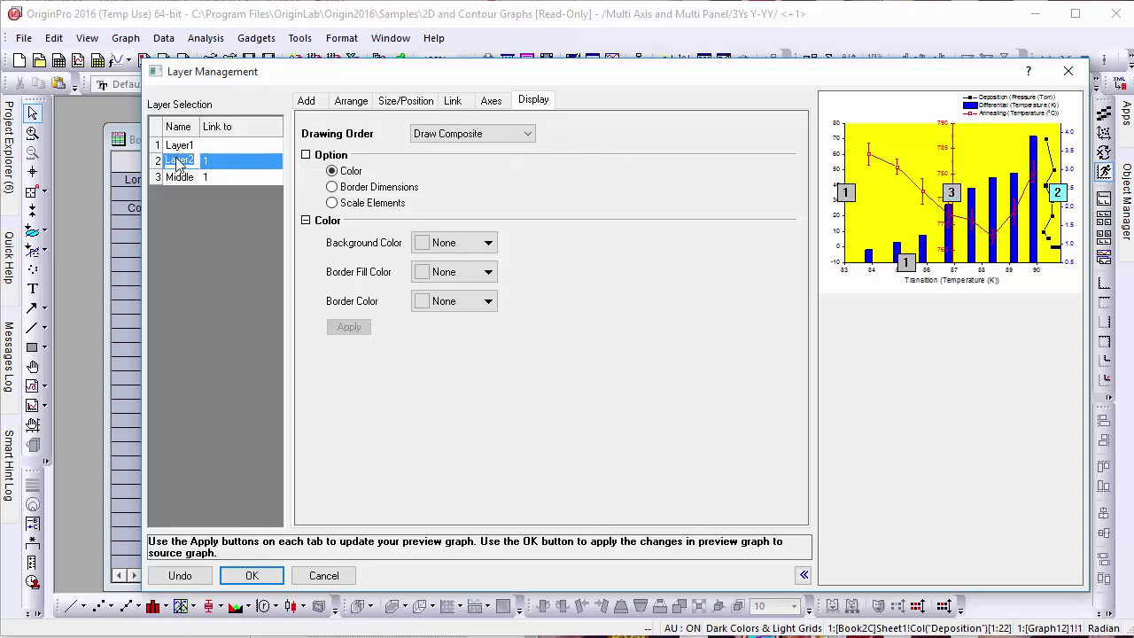
pyautogui.write('Right')
pyautogui.press('Return')
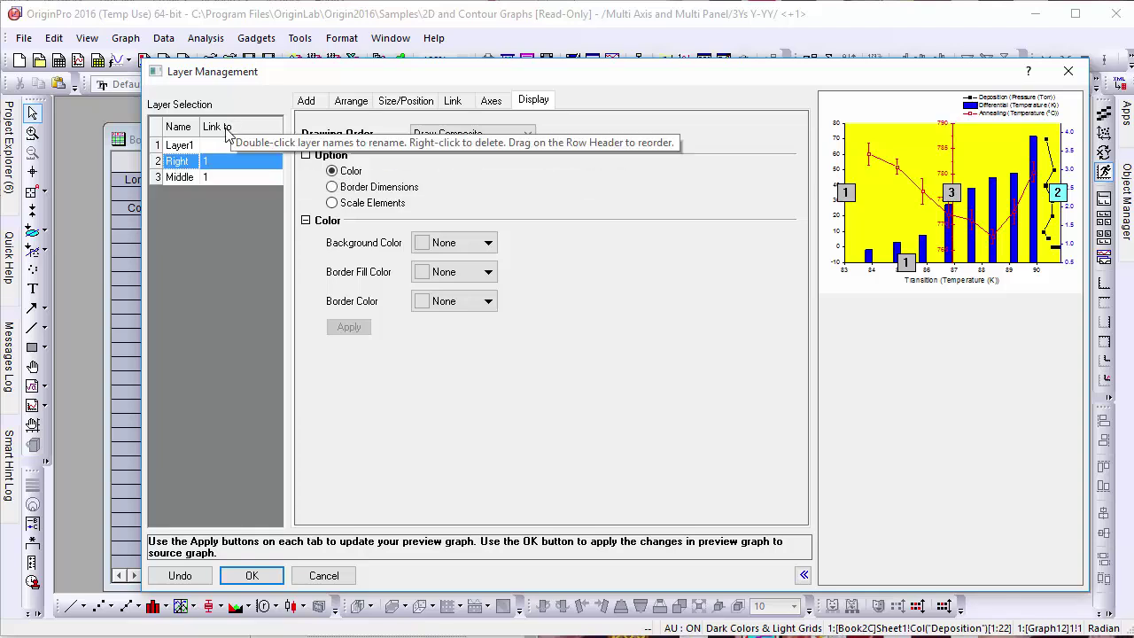
pyautogui.click(188, 148)
pyautogui.write('Left')
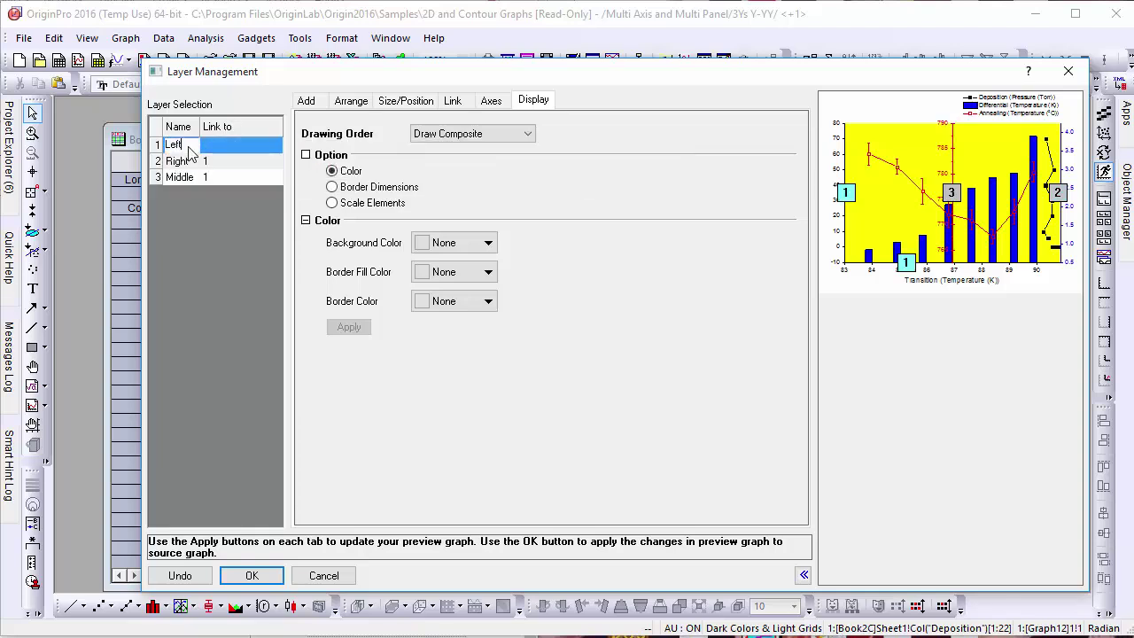
pyautogui.press('Return')
pyautogui.moveTo(150, 177); pyautogui.dragTo(157, 166)
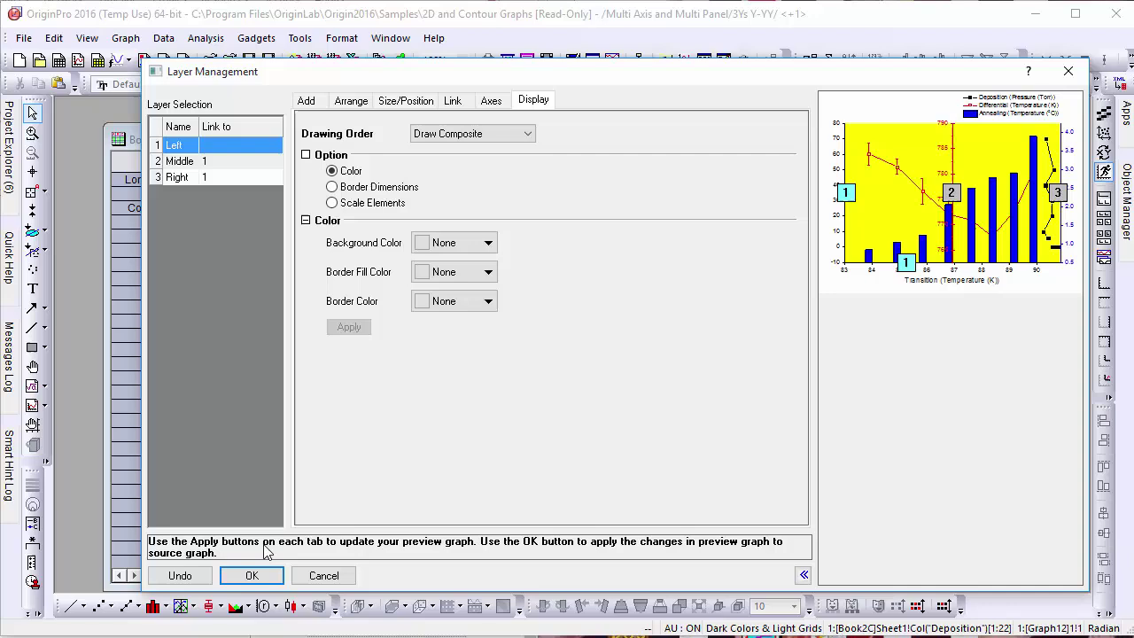
pyautogui.click(251, 575)
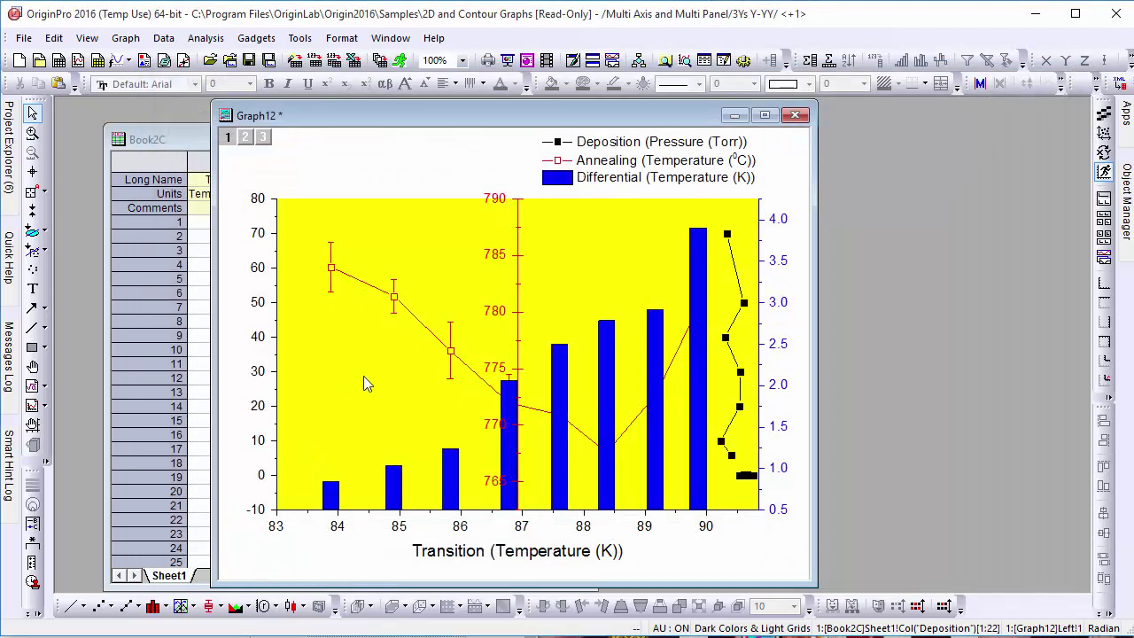